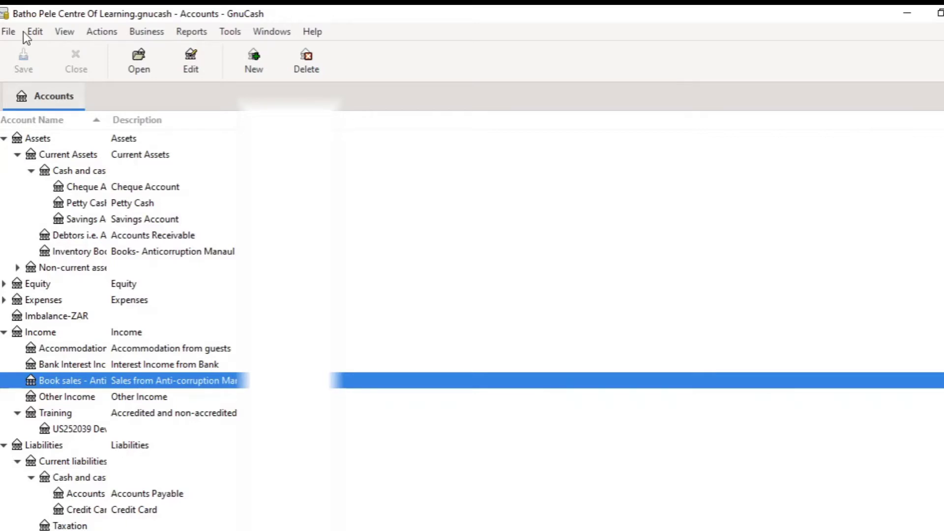
Open the Book sales - Anti-corruption Manual register from the Accounts tree after checking the Reports menu
{"action": "left_click", "coordinate": [190, 33]}
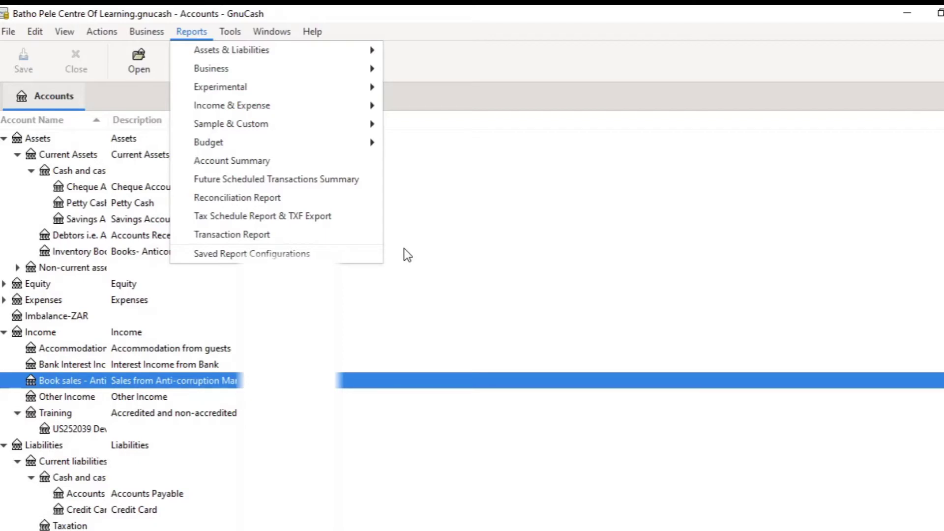
{"action": "left_click", "coordinate": [403, 248]}
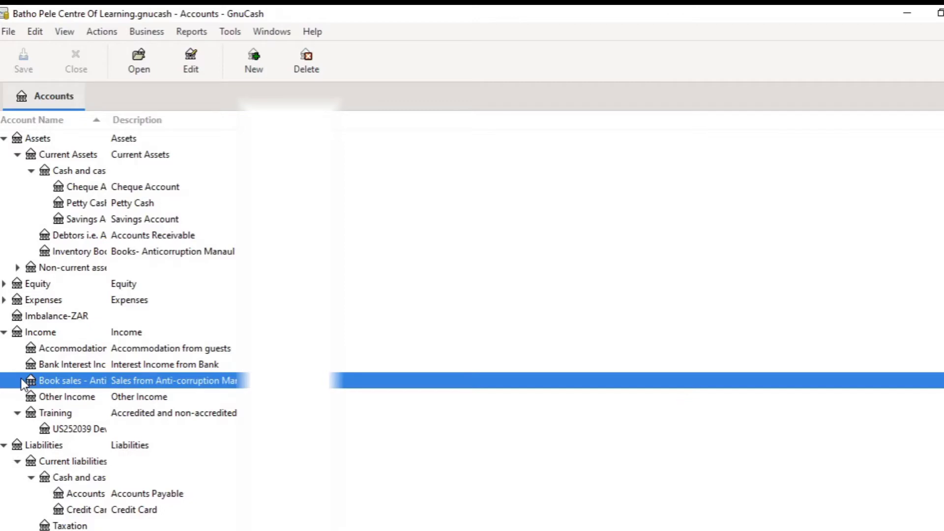
{"action": "double_click", "coordinate": [28, 381]}
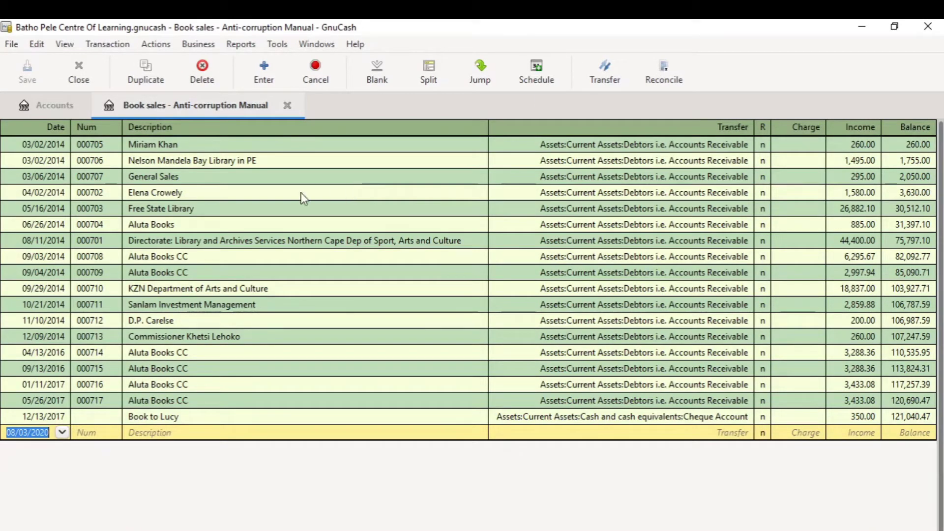
Generate an Account Report of all Book sales transactions, totalling R121,040.47
{"action": "left_click", "coordinate": [242, 44]}
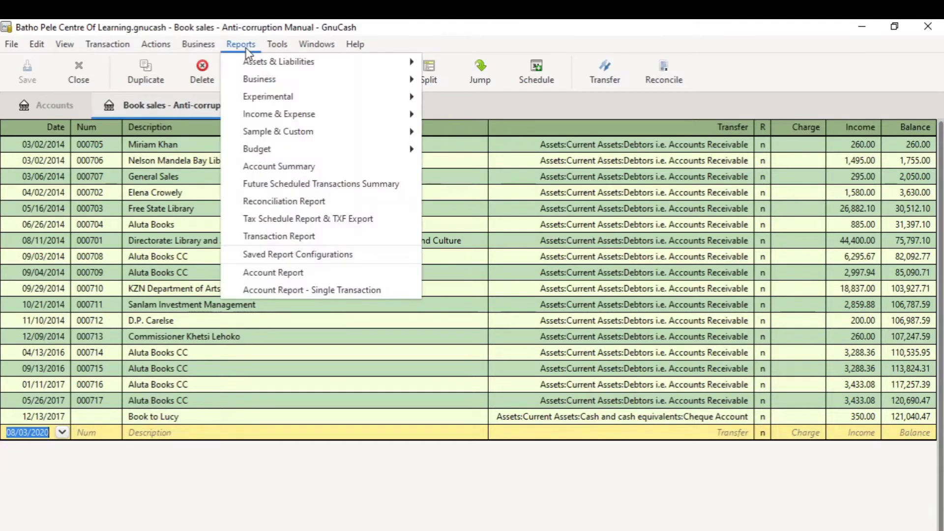
{"action": "left_click", "coordinate": [300, 274]}
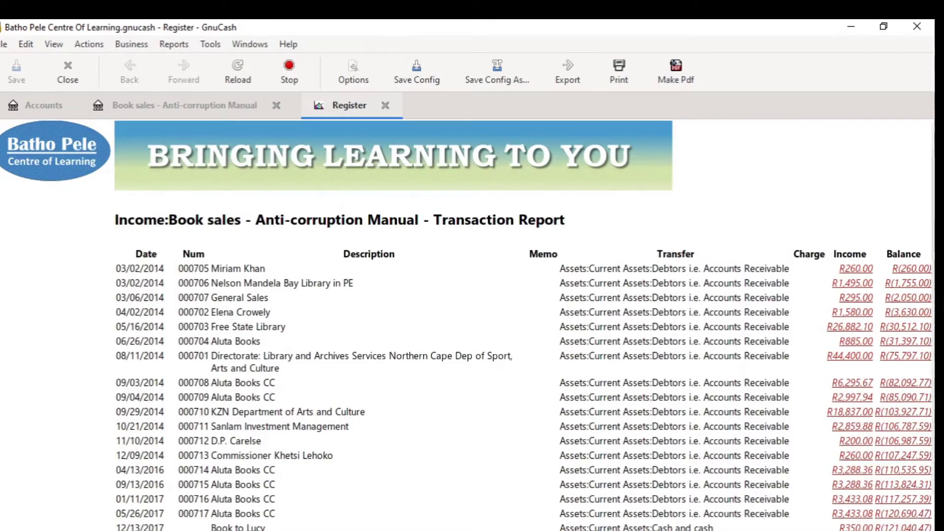
{"action": "mouse_move", "coordinate": [930, 190]}
{"action": "left_click_drag", "start_coordinate": [931, 190], "coordinate": [931, 222]}
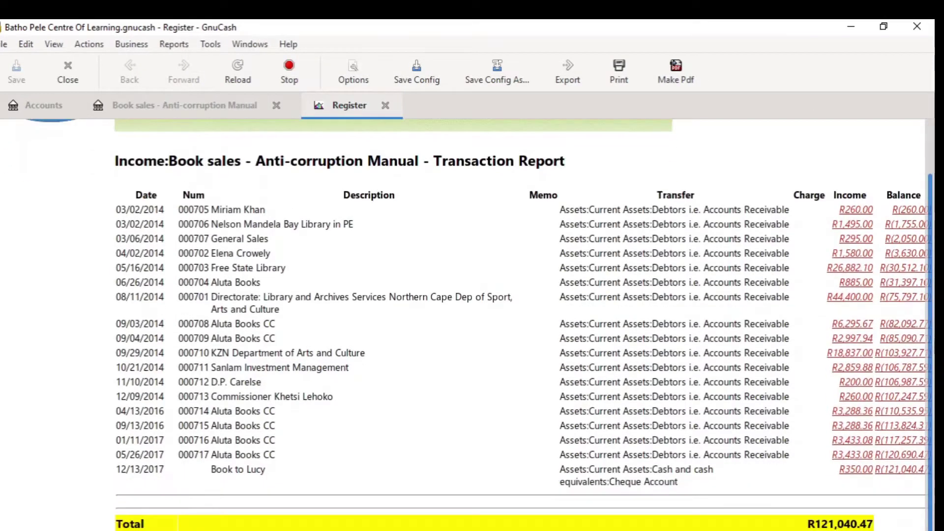
{"action": "scroll", "coordinate": [902, 239], "scroll_direction": "up", "scroll_amount": 1}
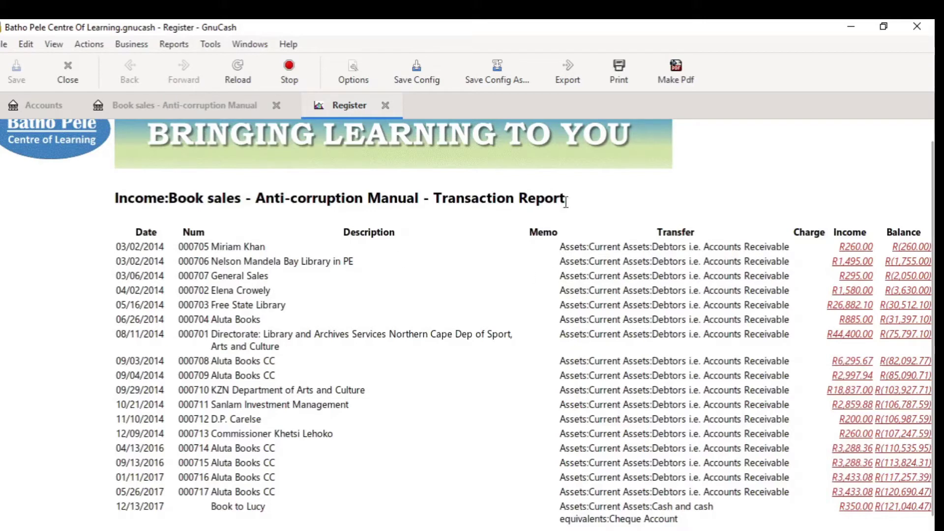
{"action": "left_click", "coordinate": [354, 80]}
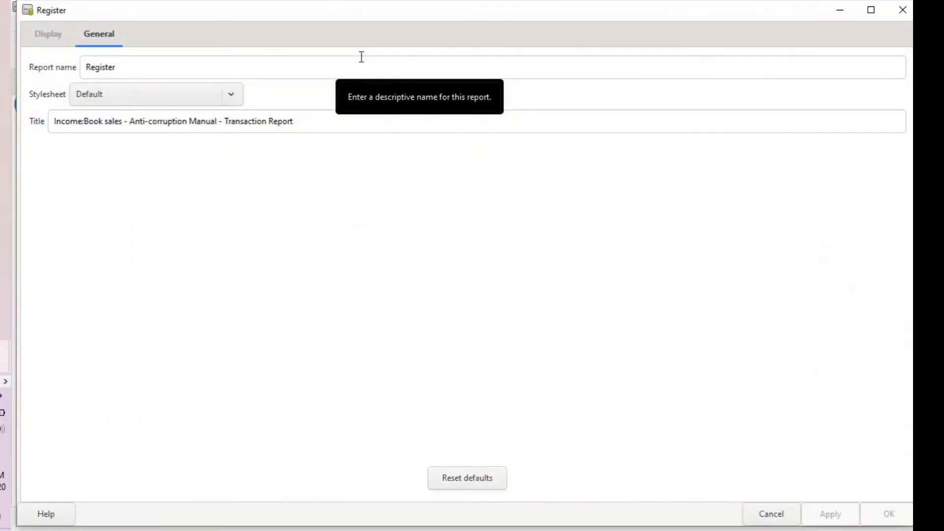
Hide the Date and Num columns in the report's Display options and apply the change
{"action": "left_click", "coordinate": [50, 35]}
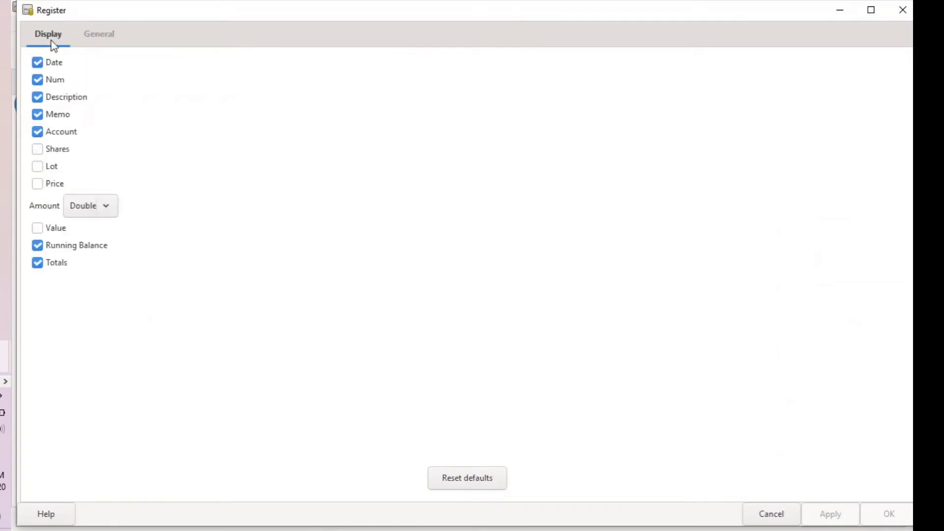
{"action": "left_click", "coordinate": [38, 63]}
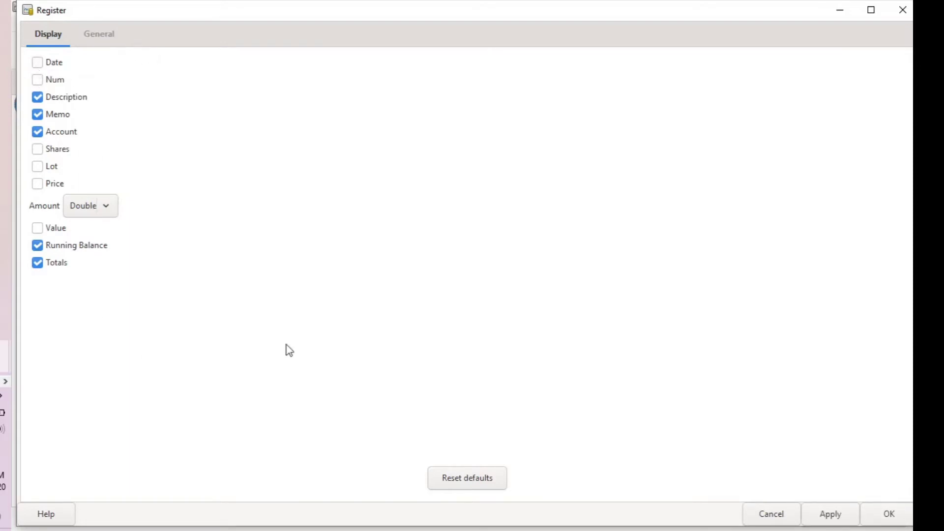
{"action": "left_click", "coordinate": [832, 517]}
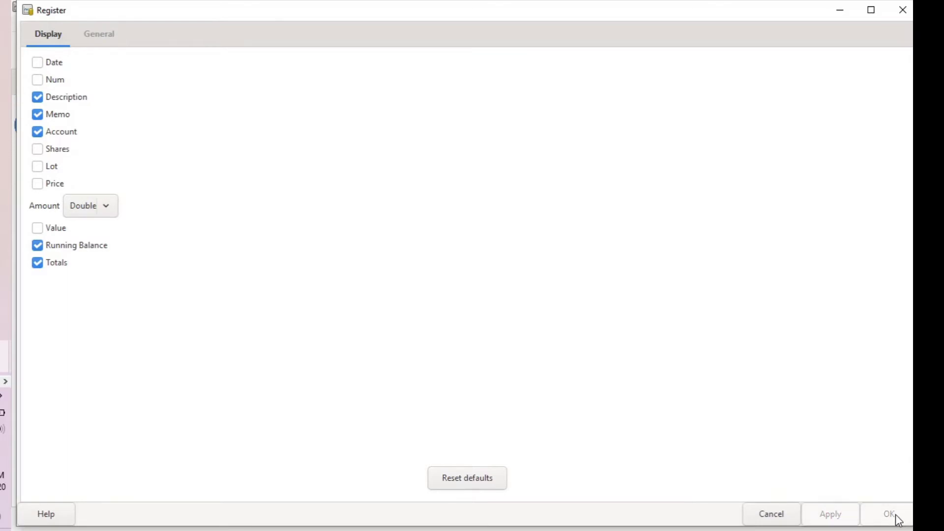
{"action": "left_click", "coordinate": [839, 11]}
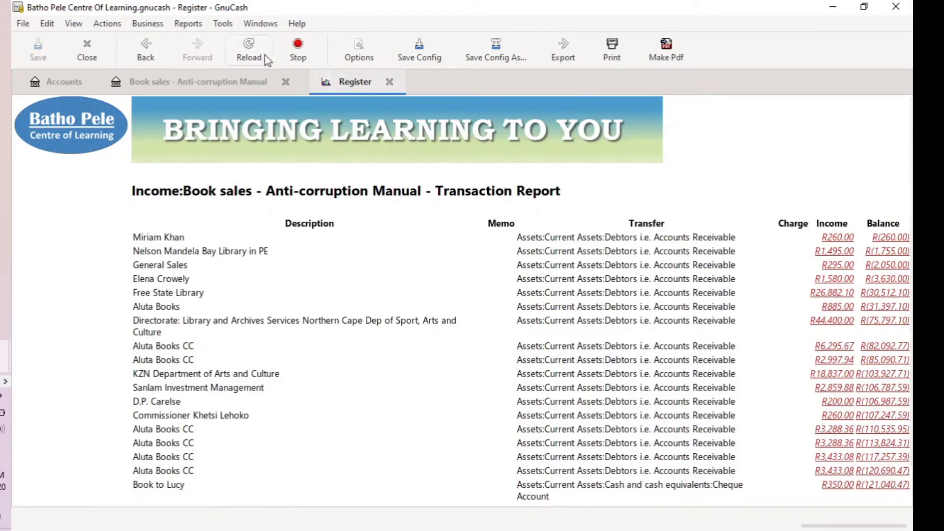
Turn off Description, Running Balance and Totals in the report's Display options, then review the 2014 rows
{"action": "left_click", "coordinate": [359, 49]}
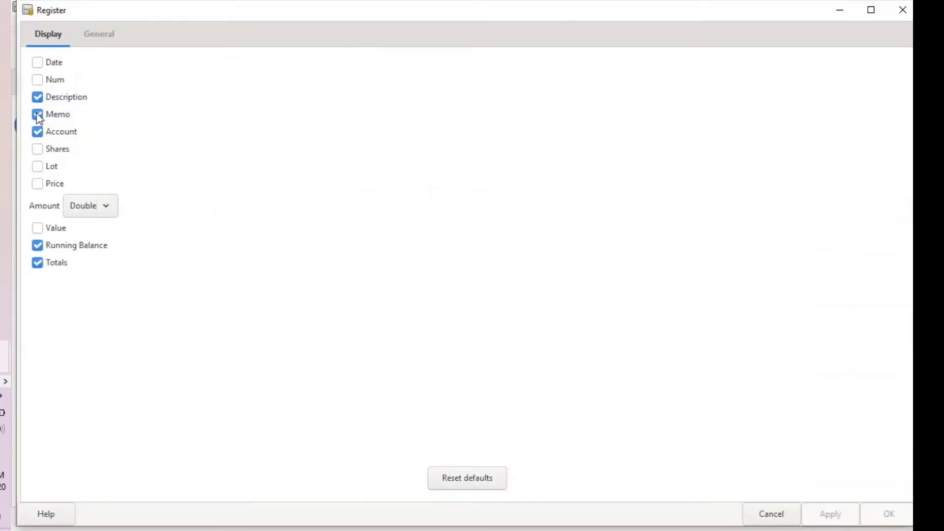
{"action": "left_click", "coordinate": [37, 96]}
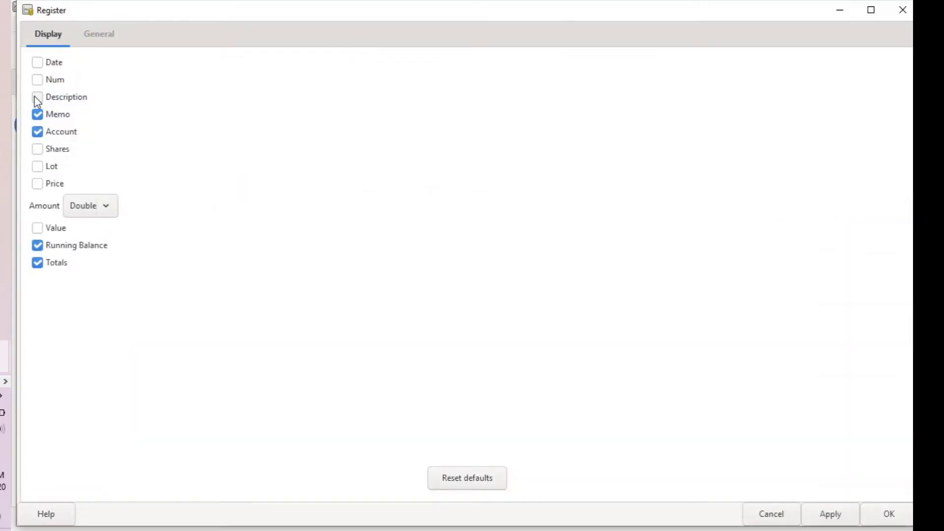
{"action": "left_click", "coordinate": [37, 244]}
{"action": "left_click", "coordinate": [37, 263]}
{"action": "left_click", "coordinate": [829, 513]}
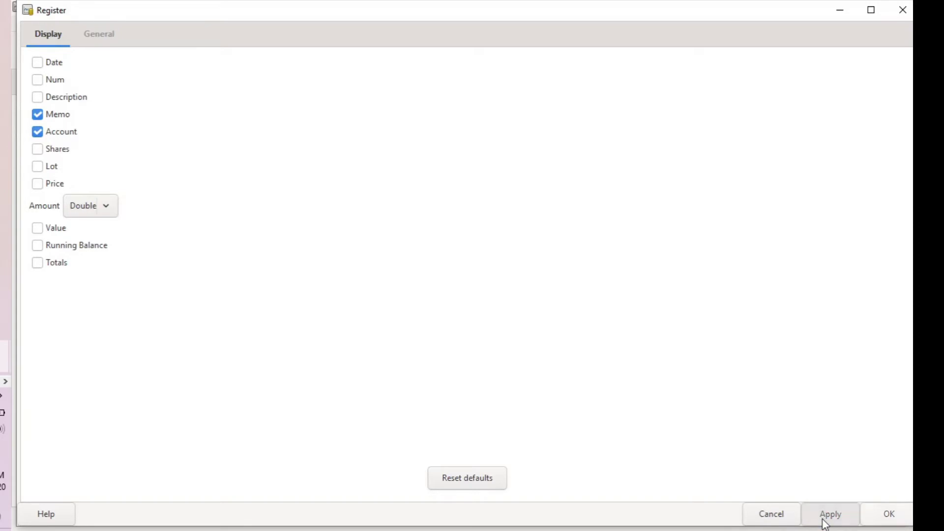
{"action": "left_click", "coordinate": [839, 11]}
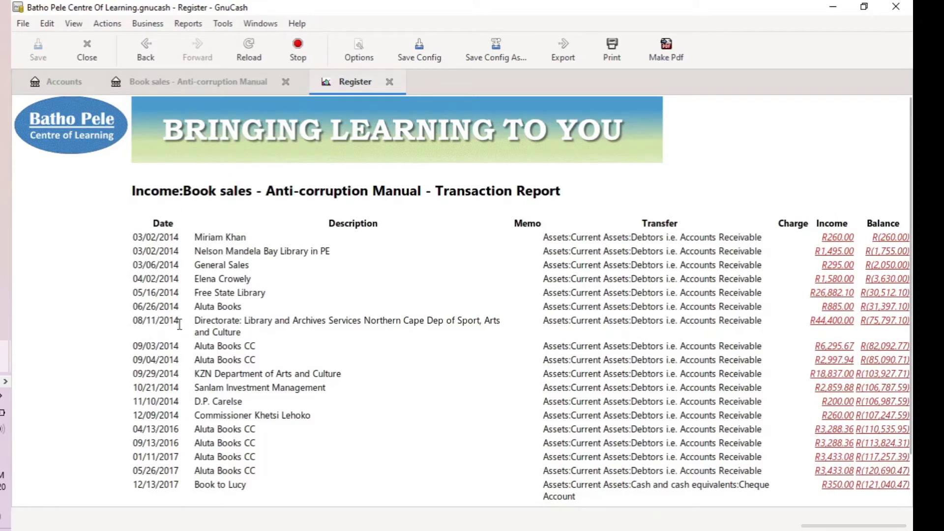
{"action": "left_click_drag", "start_coordinate": [180, 325], "coordinate": [172, 281]}
{"action": "left_click", "coordinate": [385, 385]}
{"action": "left_click", "coordinate": [194, 82]}
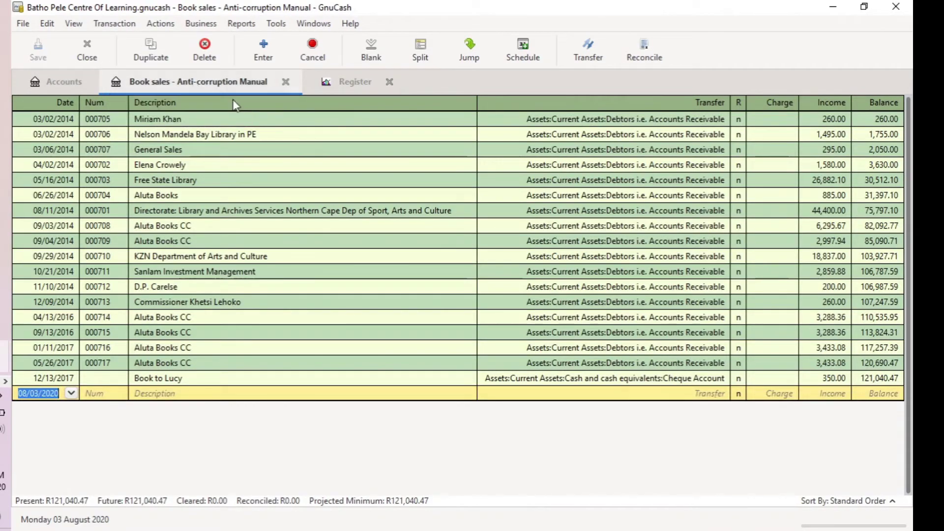
{"action": "left_click", "coordinate": [314, 166]}
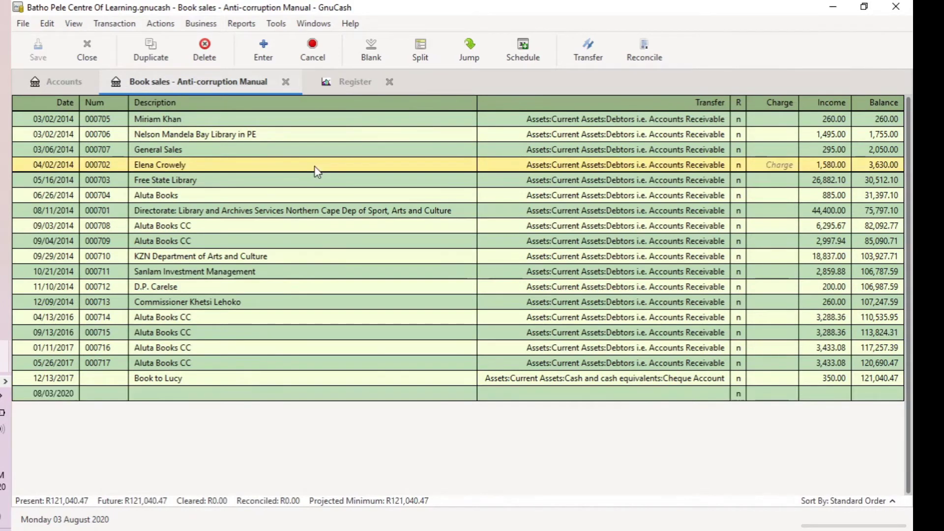
{"action": "right_click", "coordinate": [314, 166]}
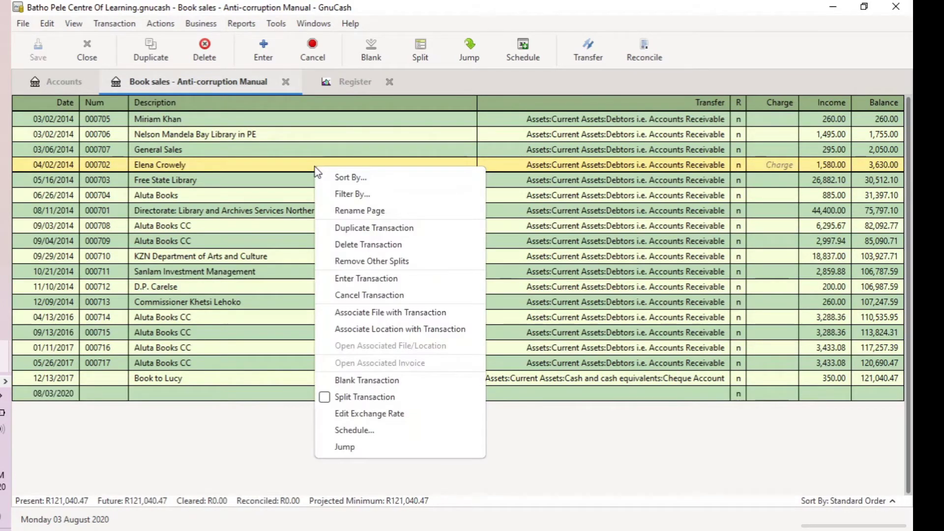
{"action": "left_click", "coordinate": [354, 198]}
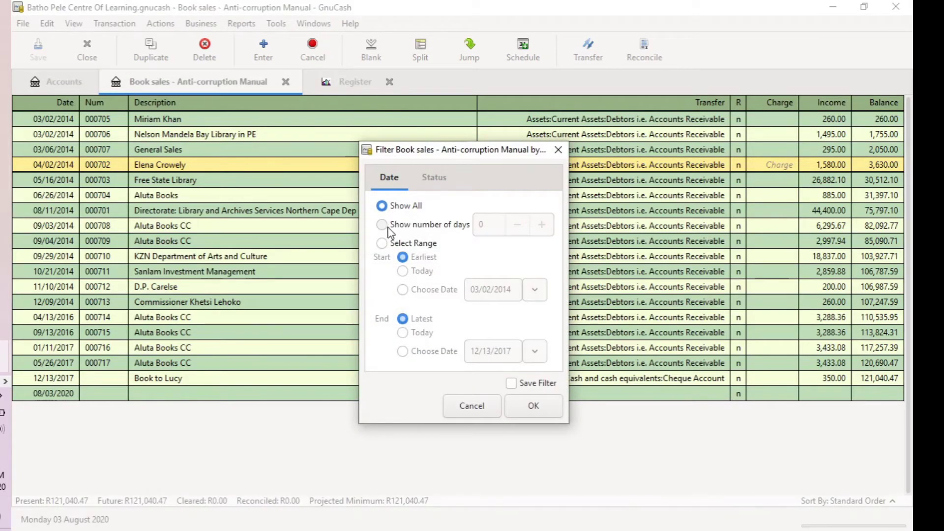
Choose Select Range and set the filter start date to 10/01/2013
{"action": "left_click", "coordinate": [381, 242]}
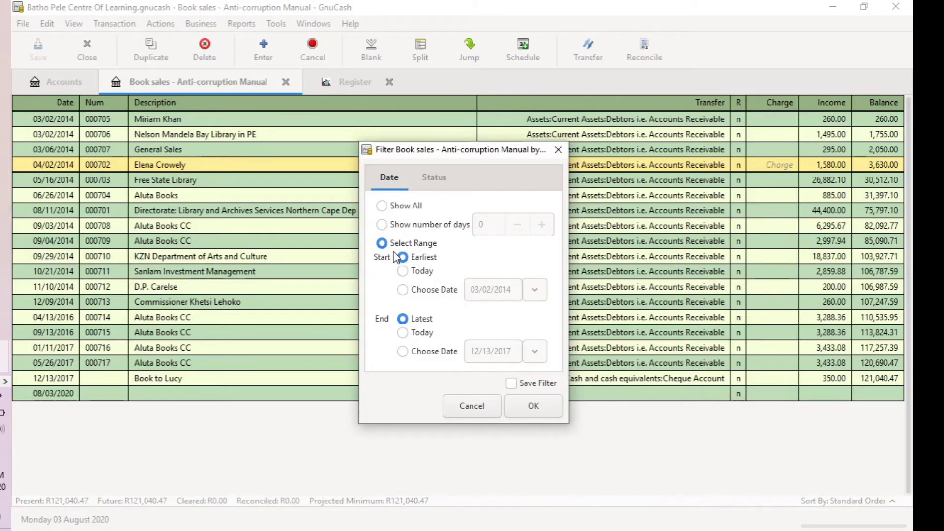
{"action": "left_click", "coordinate": [402, 289]}
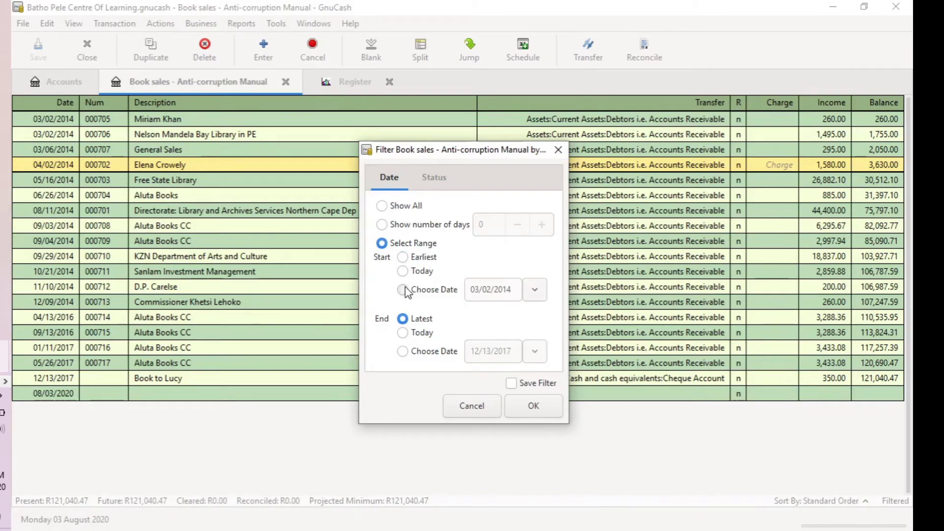
{"action": "left_click", "coordinate": [535, 290]}
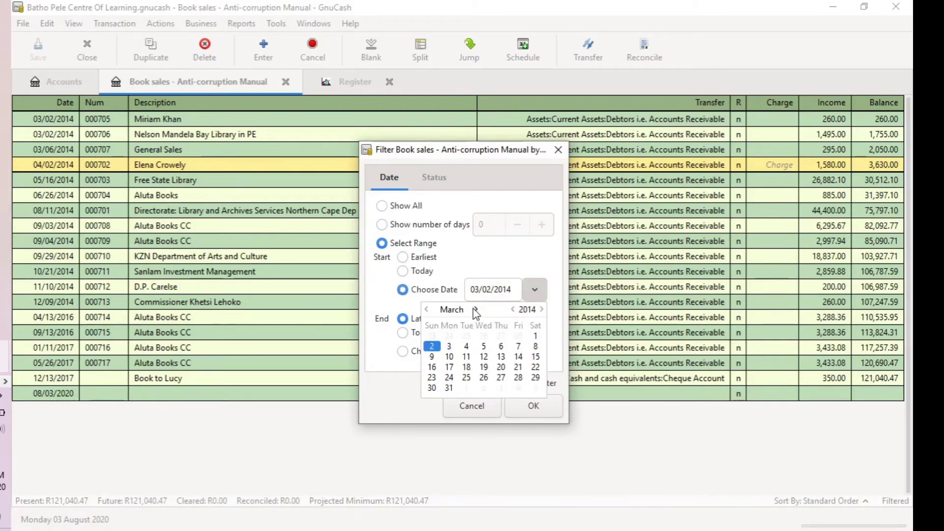
{"action": "left_click", "coordinate": [426, 310]}
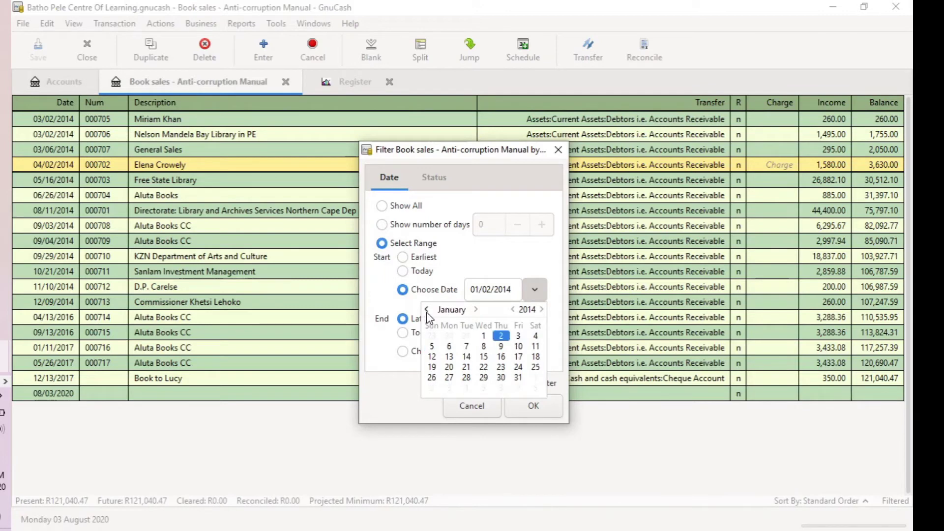
{"action": "left_click", "coordinate": [426, 309]}
{"action": "left_click", "coordinate": [426, 309]}
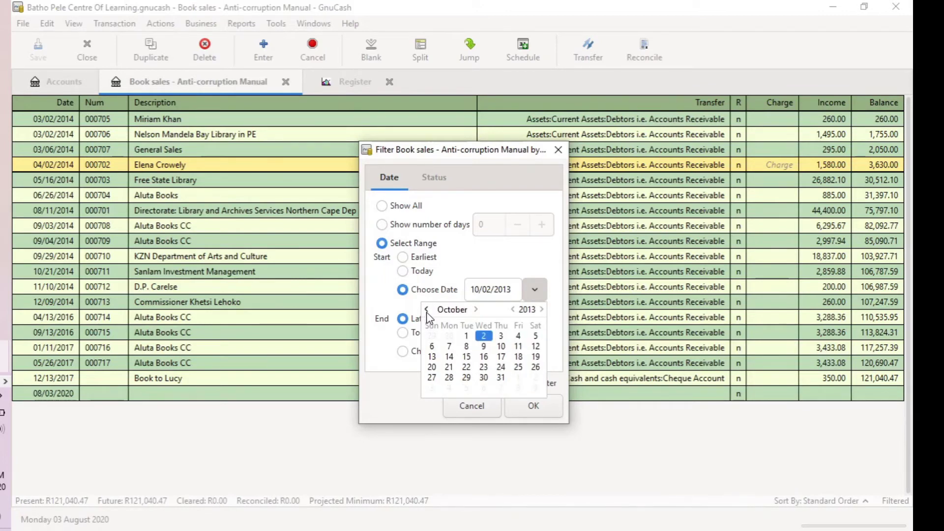
{"action": "left_click", "coordinate": [465, 335]}
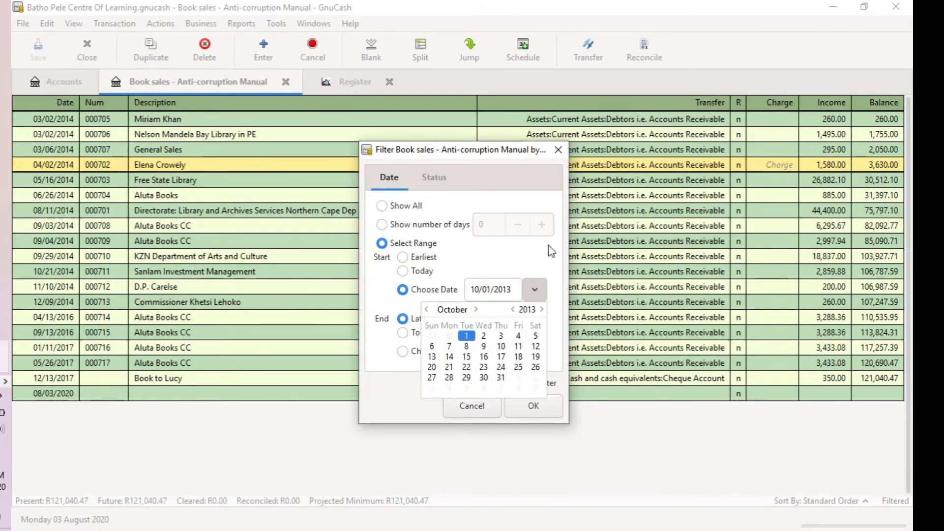
{"action": "left_click", "coordinate": [542, 259]}
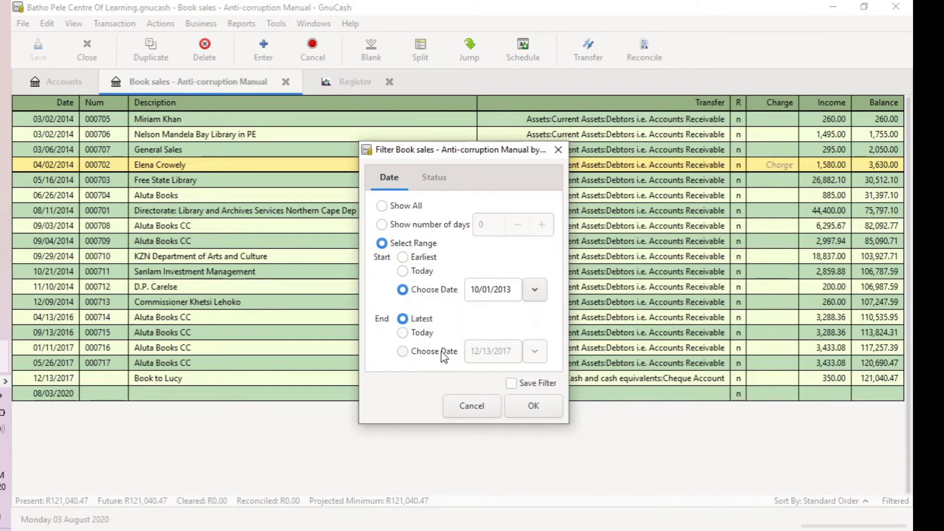
Set the filter end date to 12/13/2014 and apply the date filter
{"action": "left_click", "coordinate": [401, 352]}
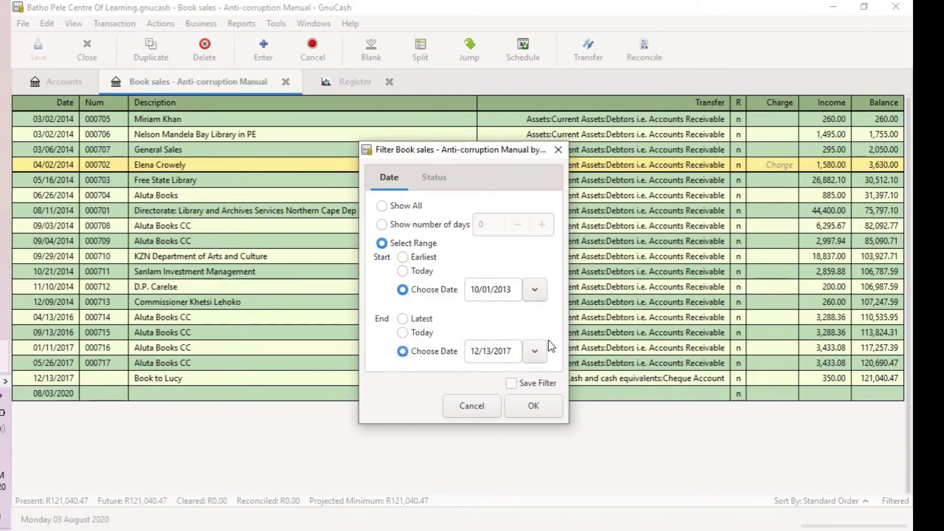
{"action": "left_click", "coordinate": [534, 351]}
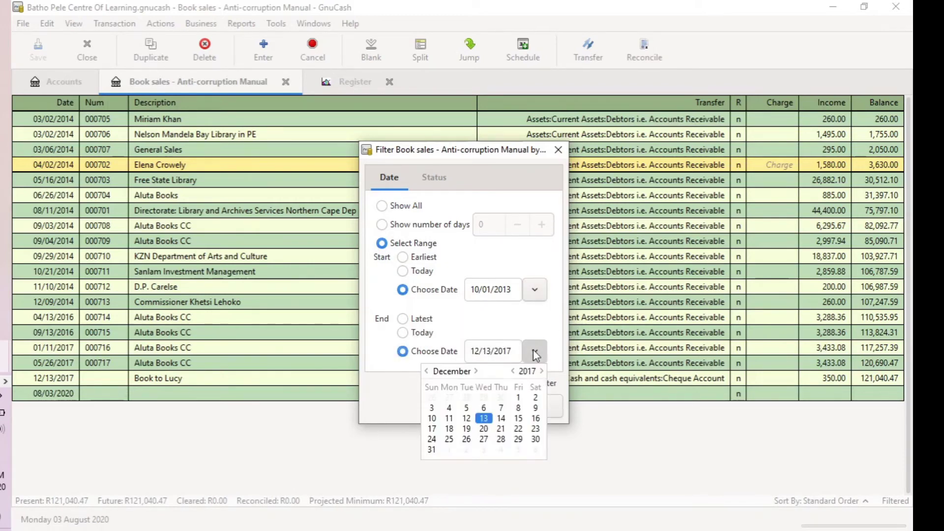
{"action": "left_click", "coordinate": [513, 371]}
{"action": "left_click", "coordinate": [513, 371]}
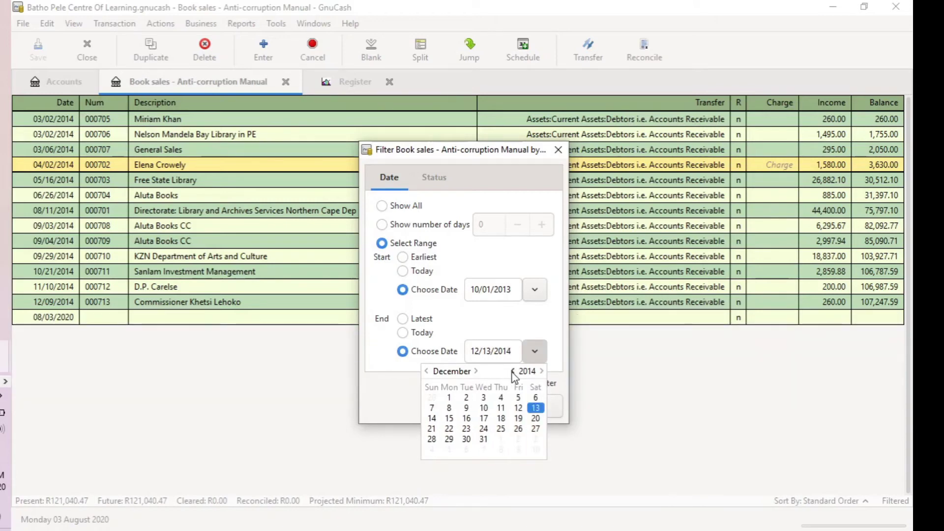
{"action": "left_click", "coordinate": [544, 325]}
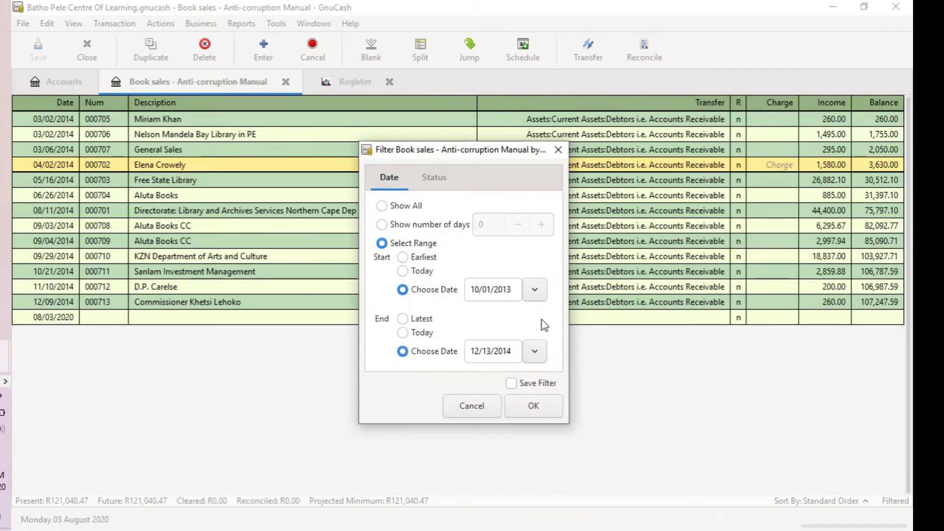
{"action": "left_click", "coordinate": [533, 405]}
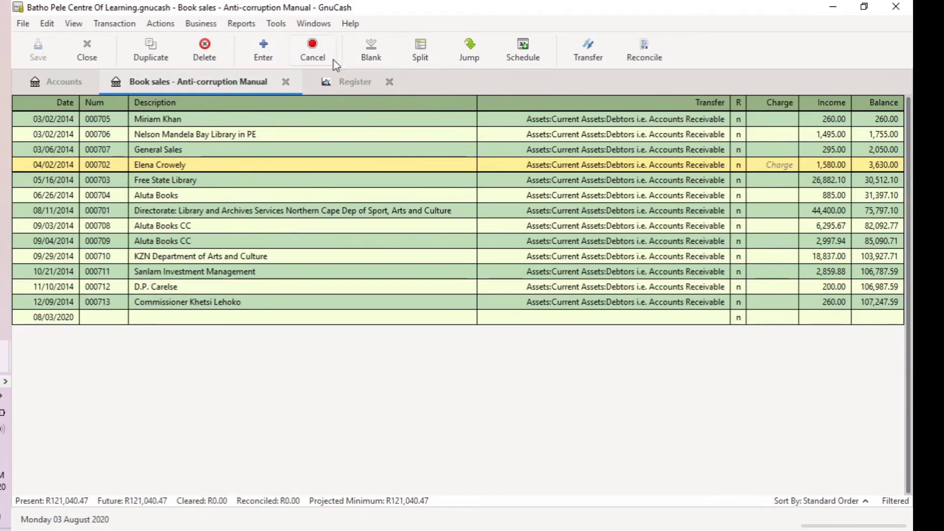
Replace the outdated report with a new Account Report totalling R107,247.59, then return to the Book sales register
{"action": "left_click", "coordinate": [354, 83]}
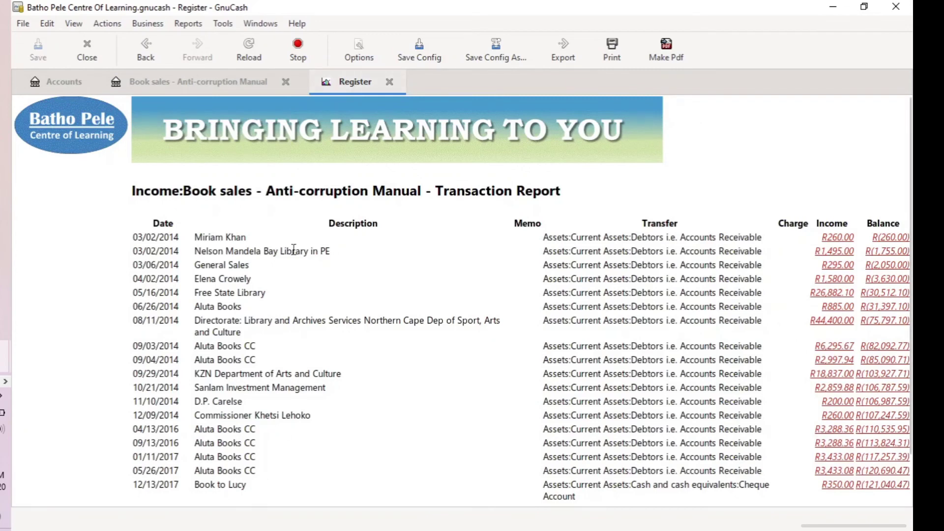
{"action": "left_click", "coordinate": [389, 82]}
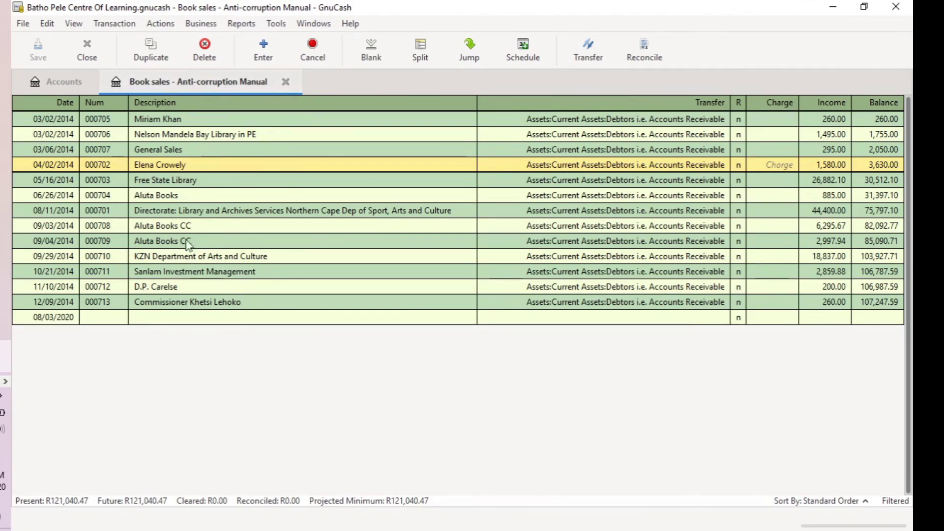
{"action": "left_click", "coordinate": [245, 26]}
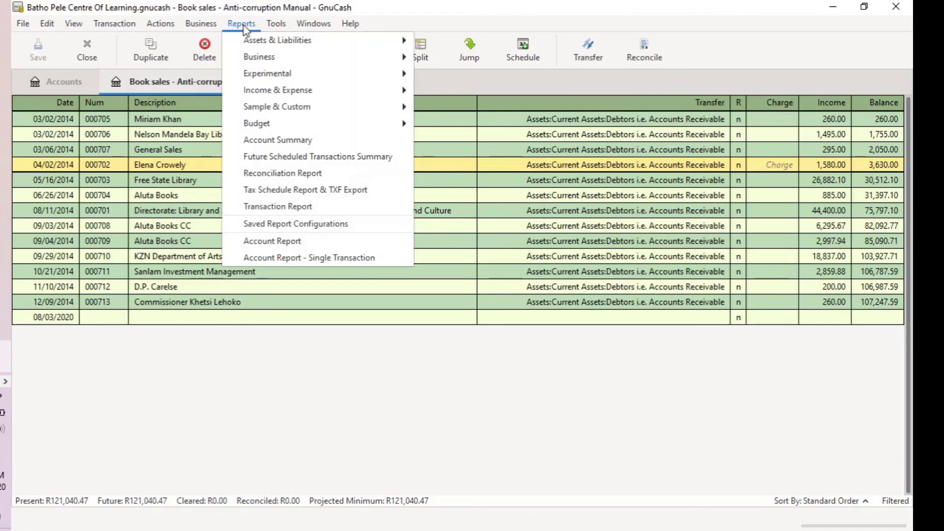
{"action": "left_click", "coordinate": [292, 242]}
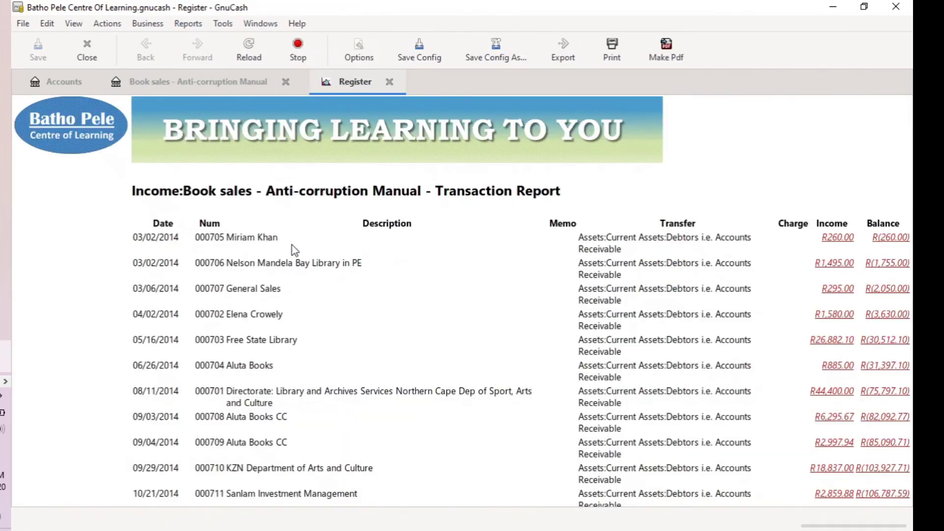
{"action": "mouse_move", "coordinate": [908, 243]}
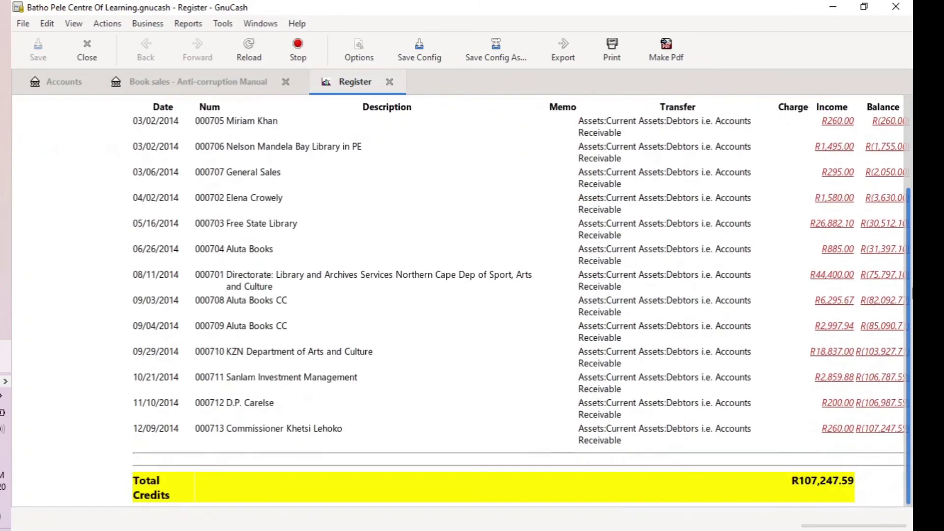
{"action": "left_click_drag", "start_coordinate": [907, 295], "coordinate": [907, 240]}
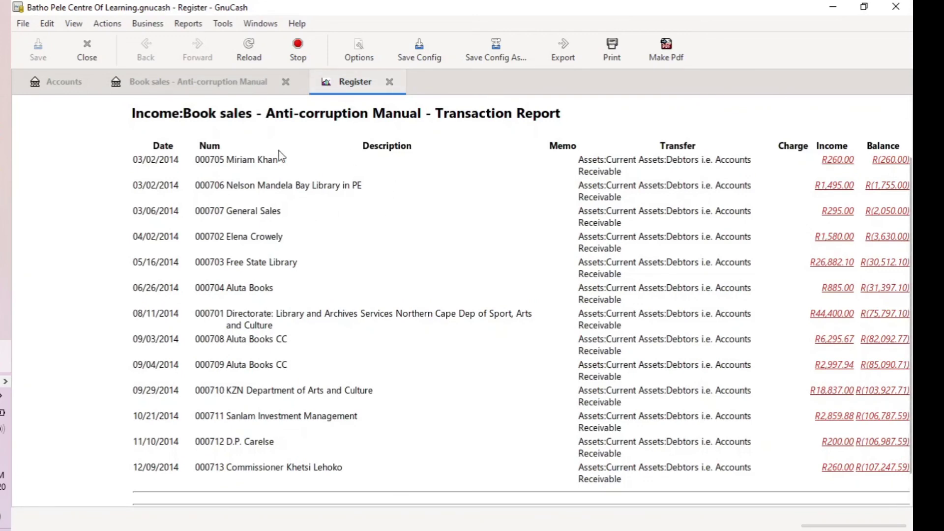
{"action": "left_click", "coordinate": [233, 83]}
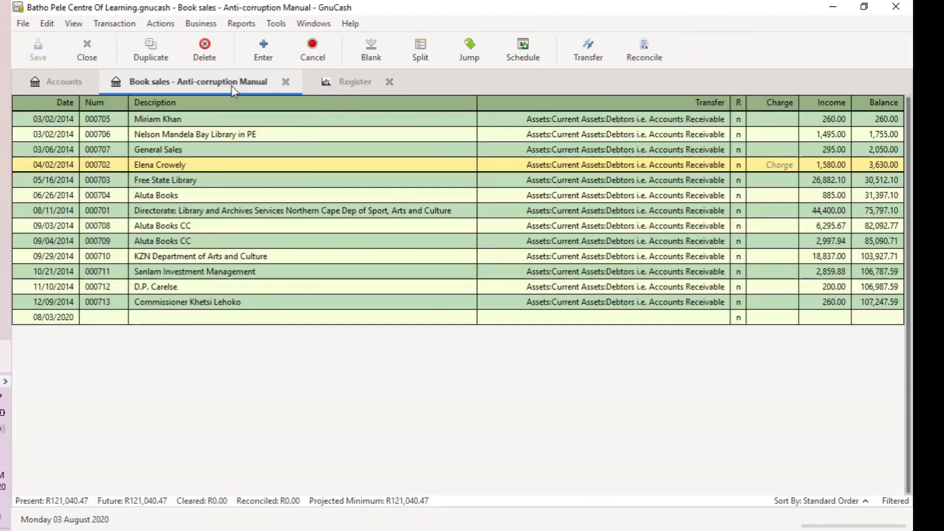